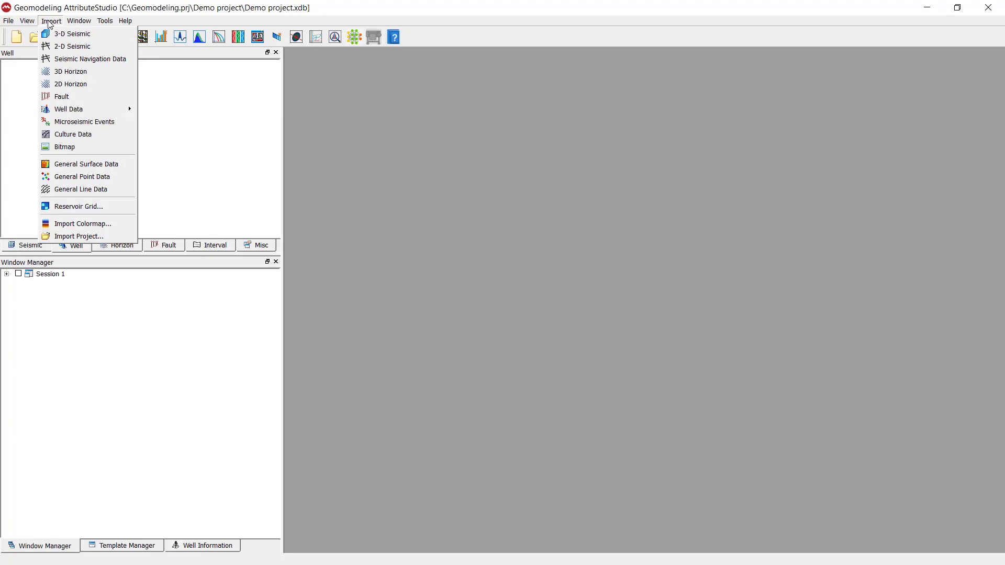
Open the AllWellHeader text file from the Wells/WellHeader folder for a well header import.
mouse_move(82, 113)
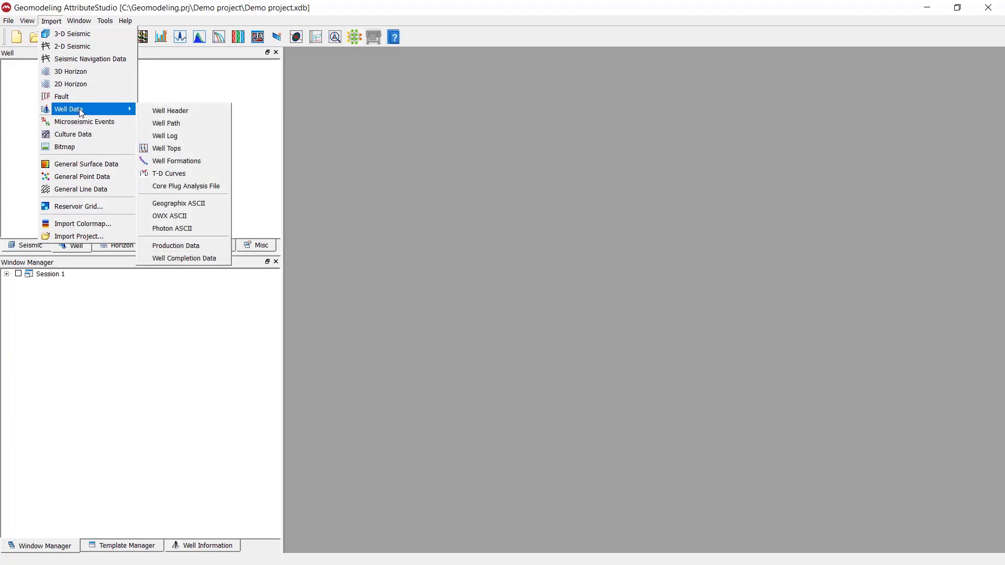
left_click(199, 113)
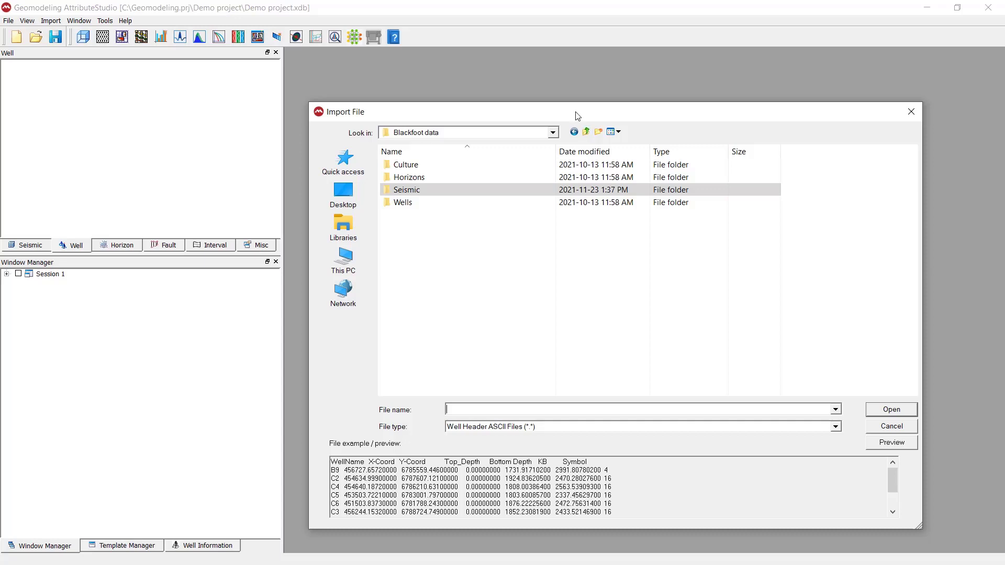
left_click_drag(577, 115, 562, 105)
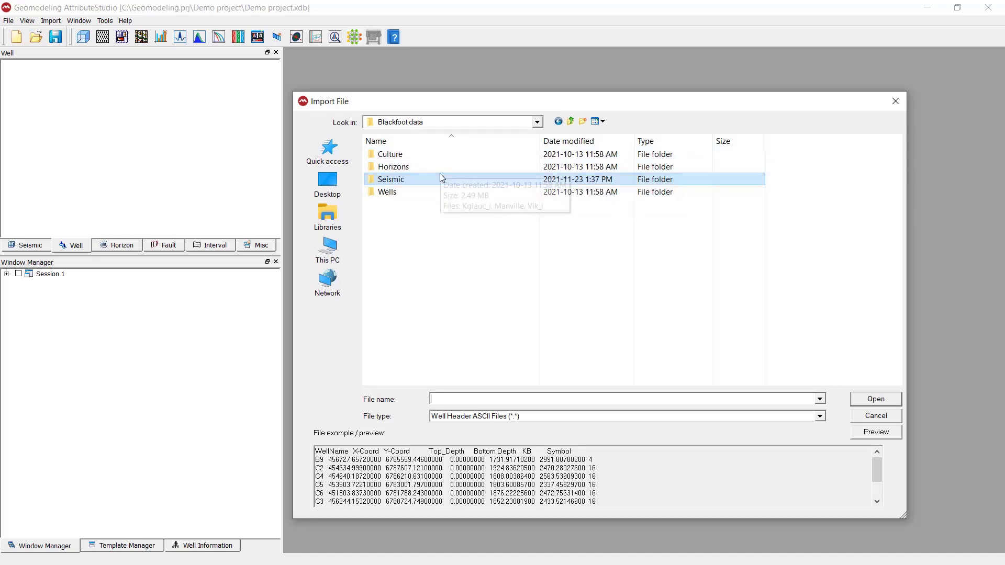
double_click(434, 193)
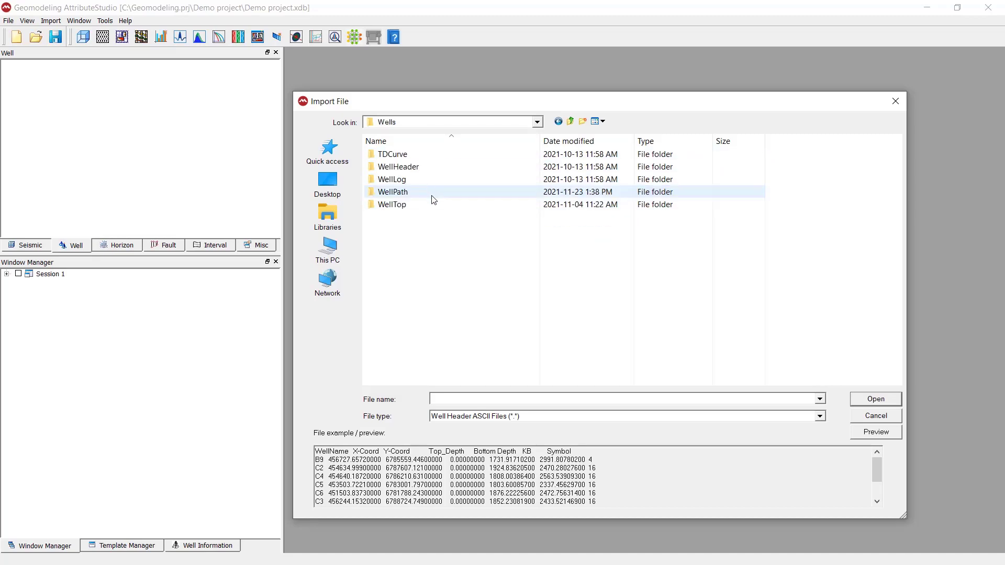
double_click(433, 166)
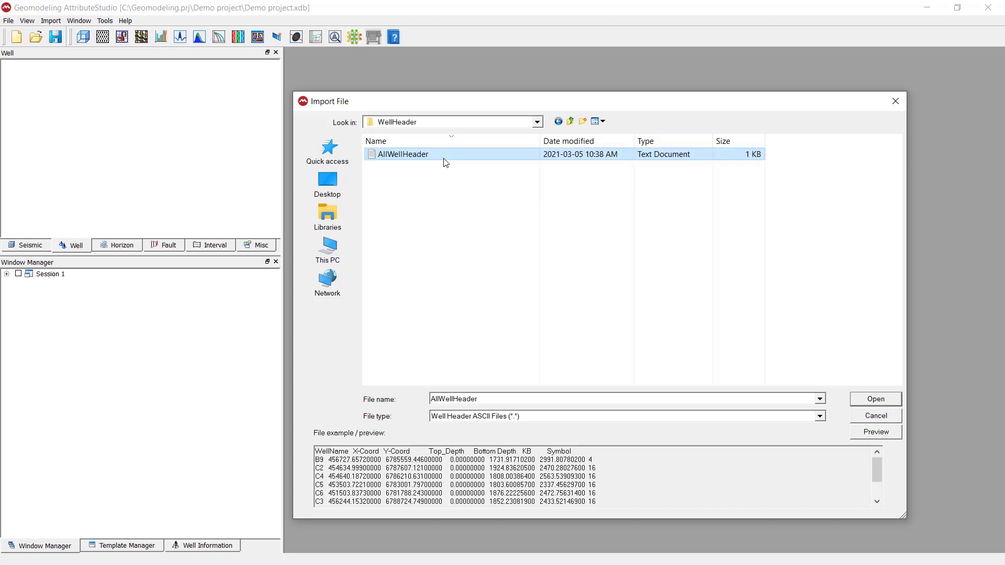
left_click(868, 401)
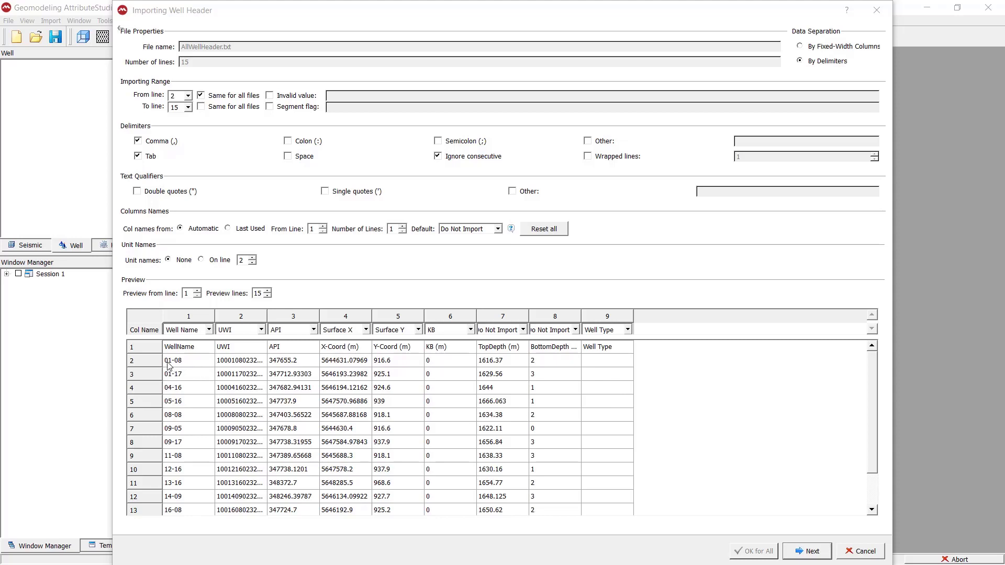
Keep the well header importing range at lines 2 to 15 and turn off ignoring of consecutive delimiters.
left_click(139, 362)
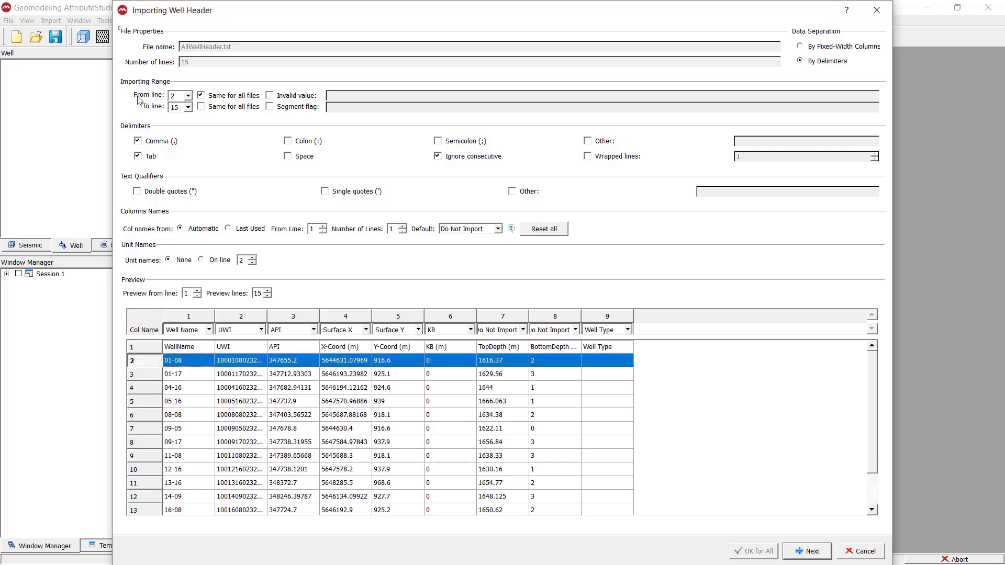
left_click(188, 98)
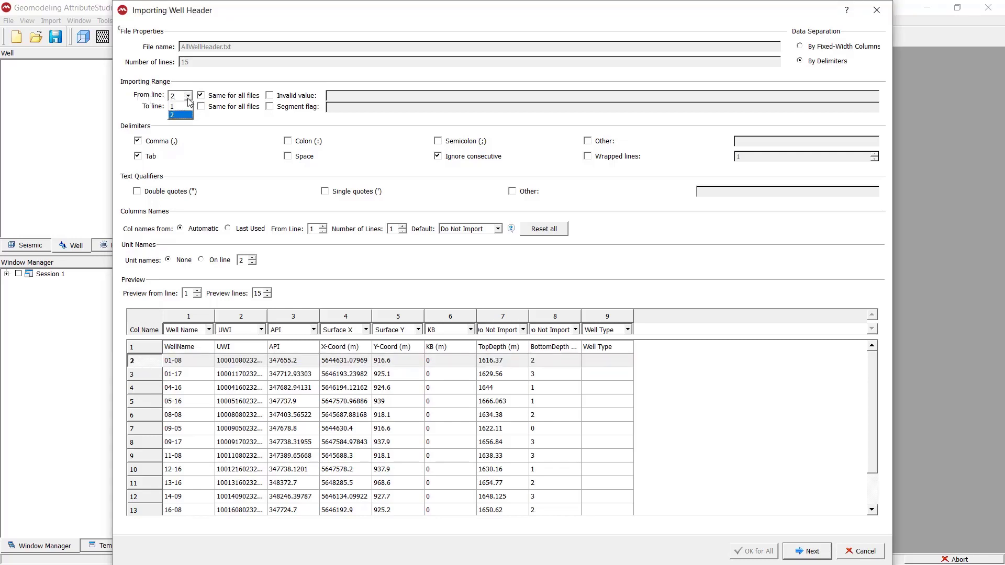
left_click(176, 97)
left_click(145, 510)
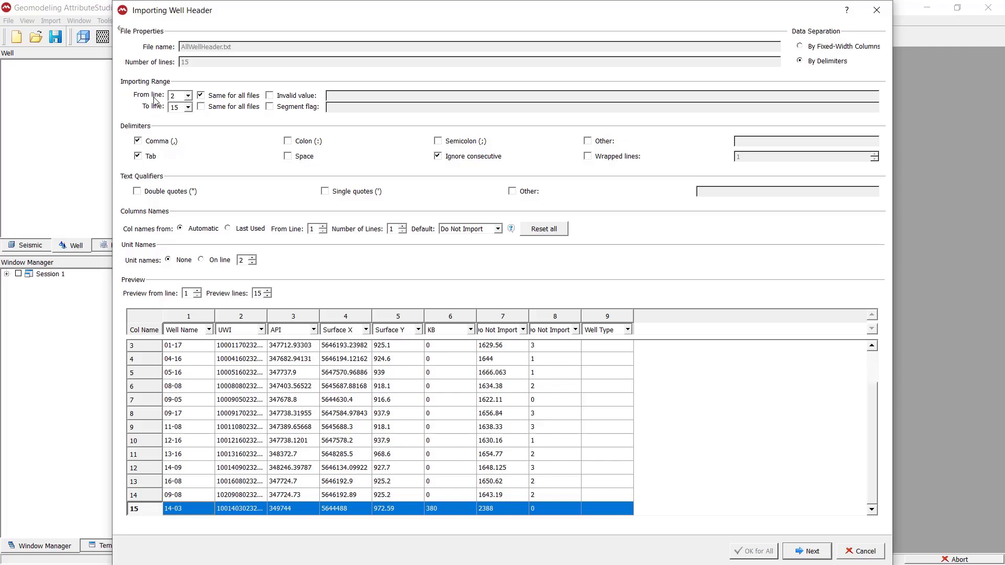
left_click(873, 362)
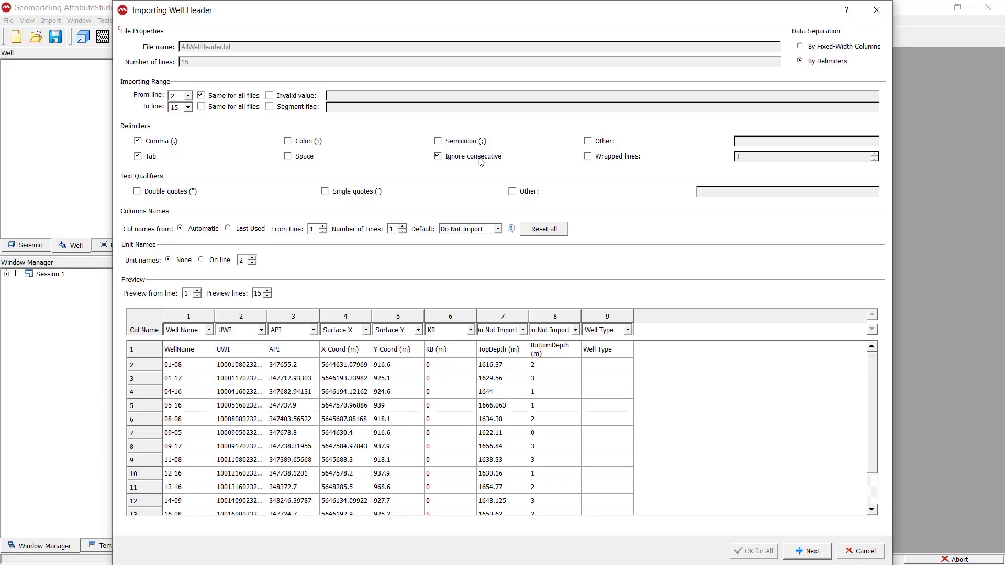
left_click(480, 158)
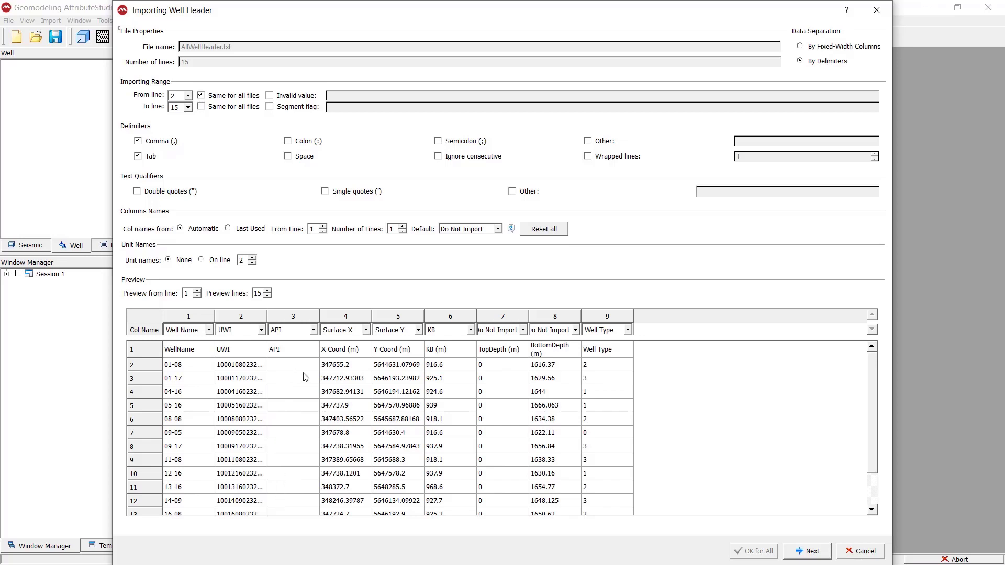
left_click(463, 158)
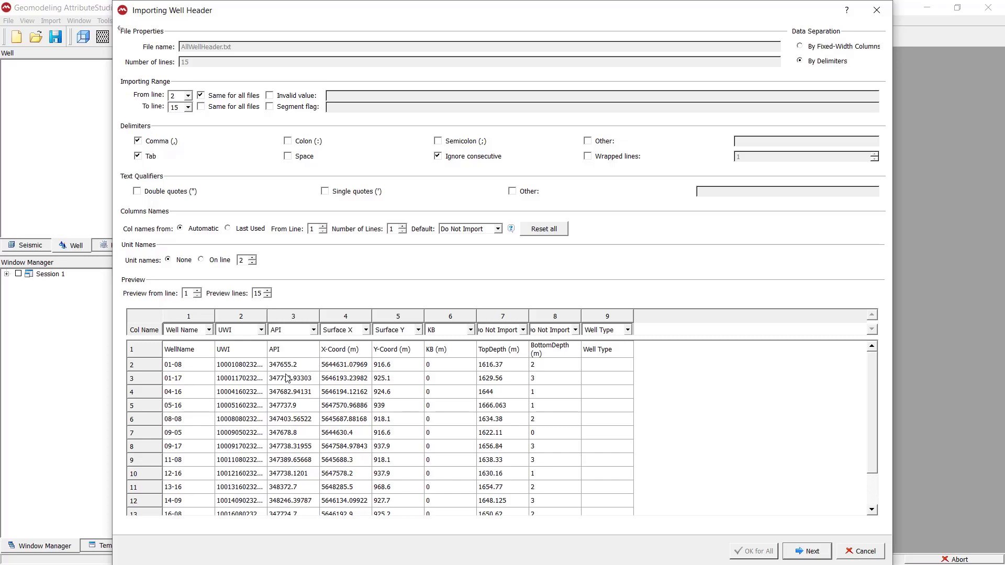
left_click(458, 157)
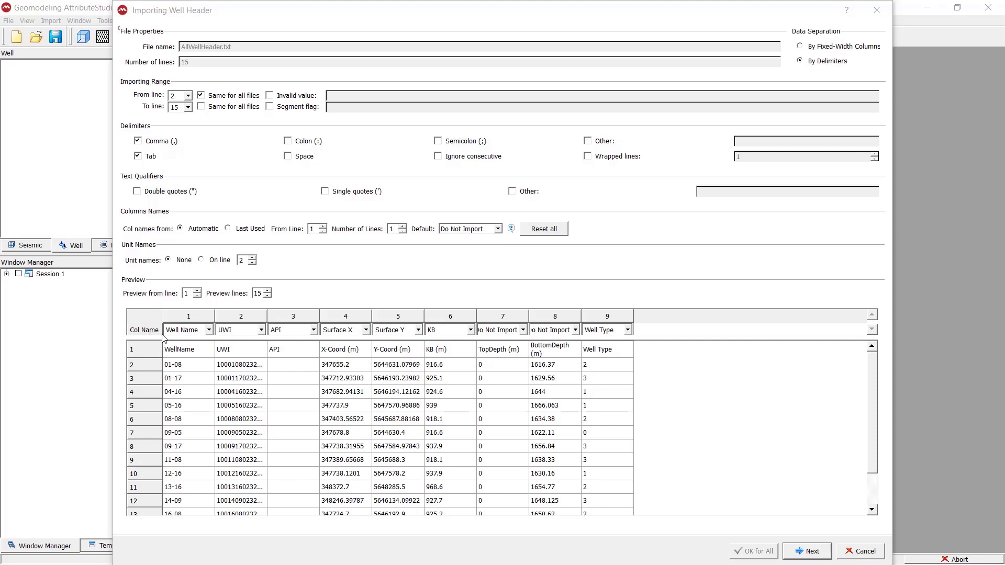
Set the empty API column to Do Not Import and assign the BottomDepth column to Total Depth.
left_click(314, 330)
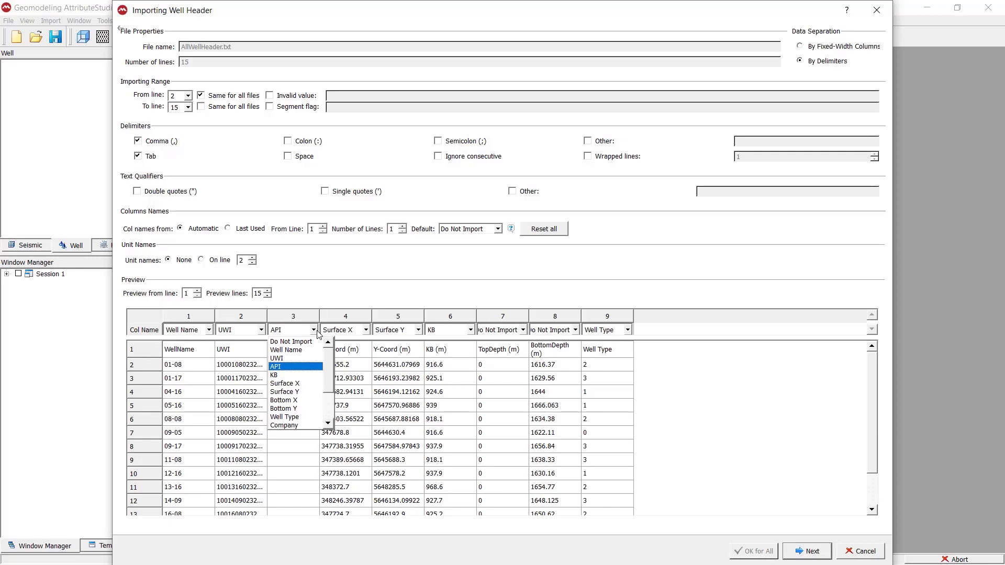
left_click(307, 314)
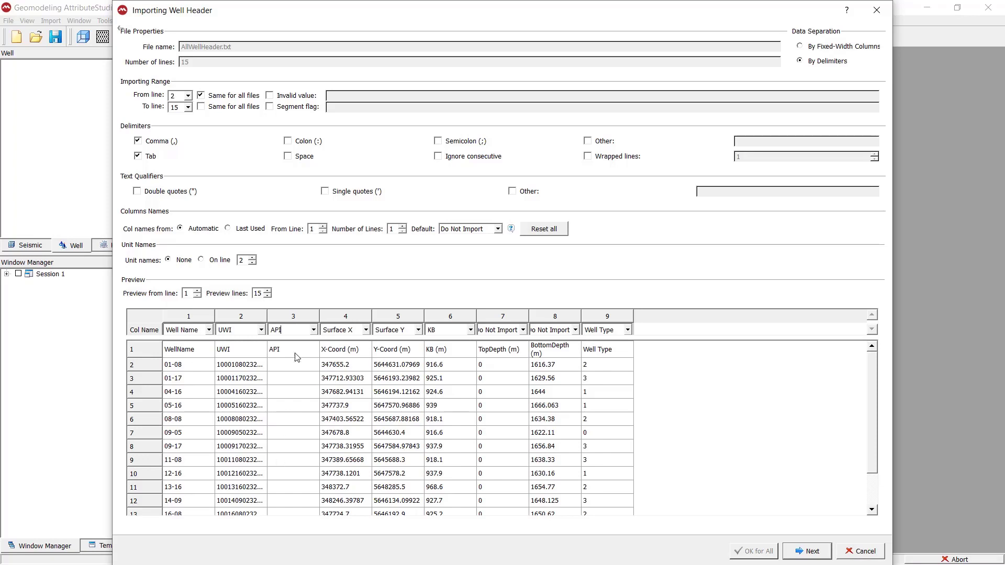
left_click(314, 330)
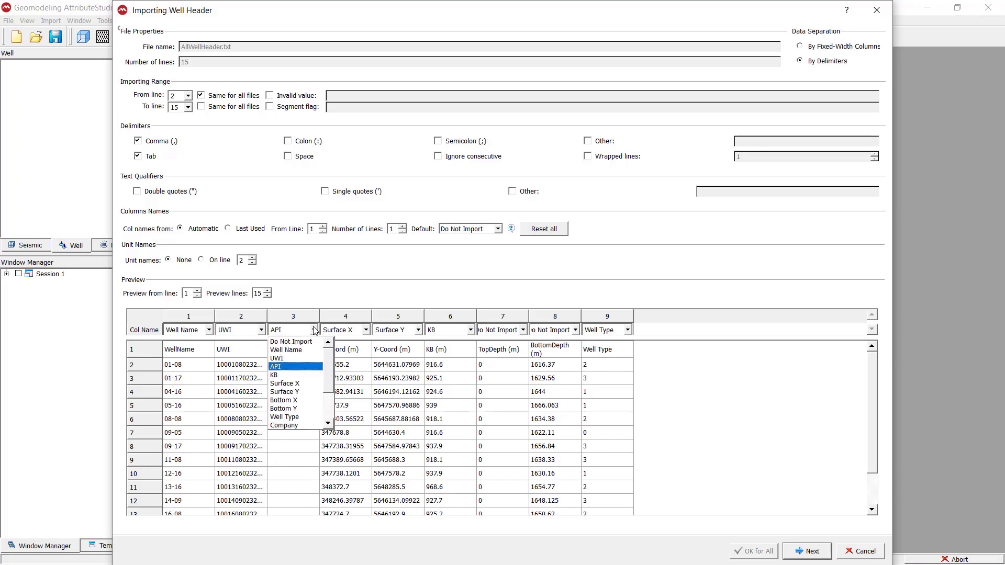
left_click(291, 343)
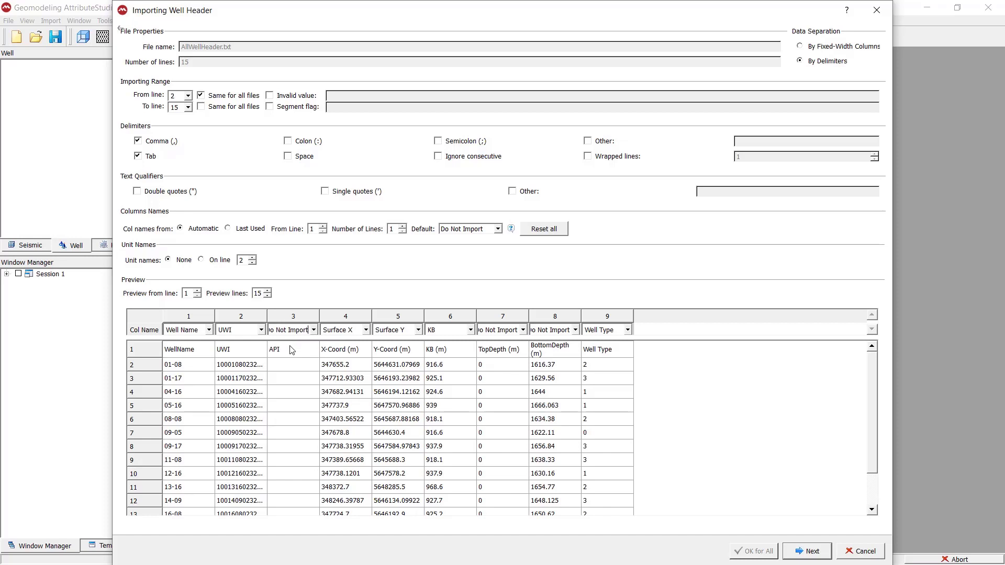
left_click(576, 330)
scroll(586, 366, "down", 2)
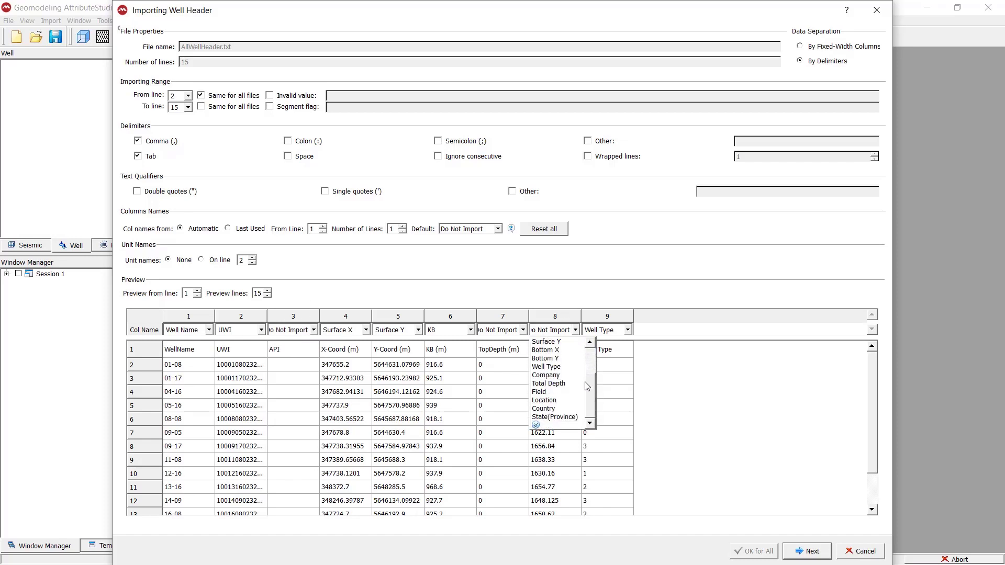
left_click(574, 387)
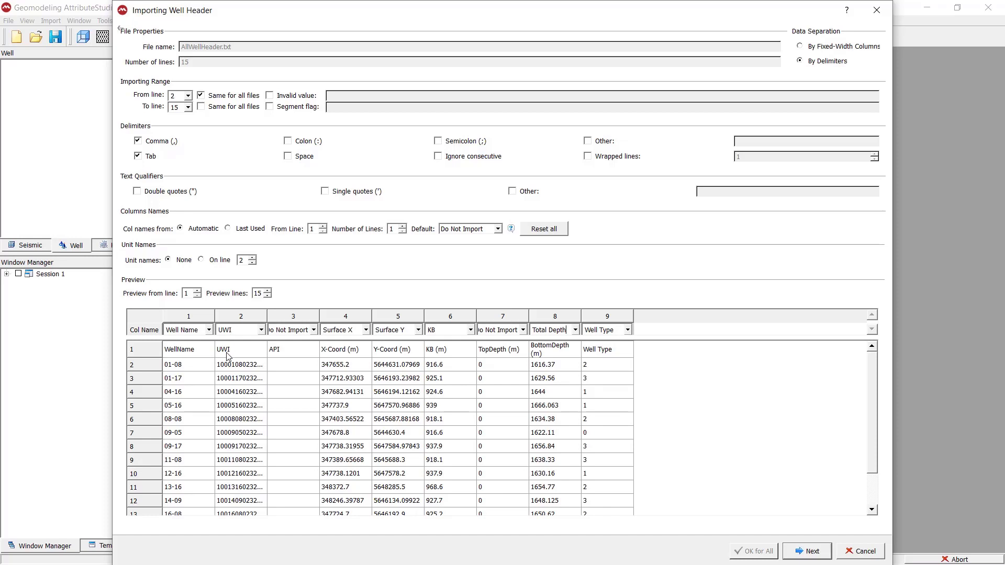
Review the column assignments and complete the well header import with XY and Z units in m and project coordinates.
left_click(198, 321)
left_click(250, 319)
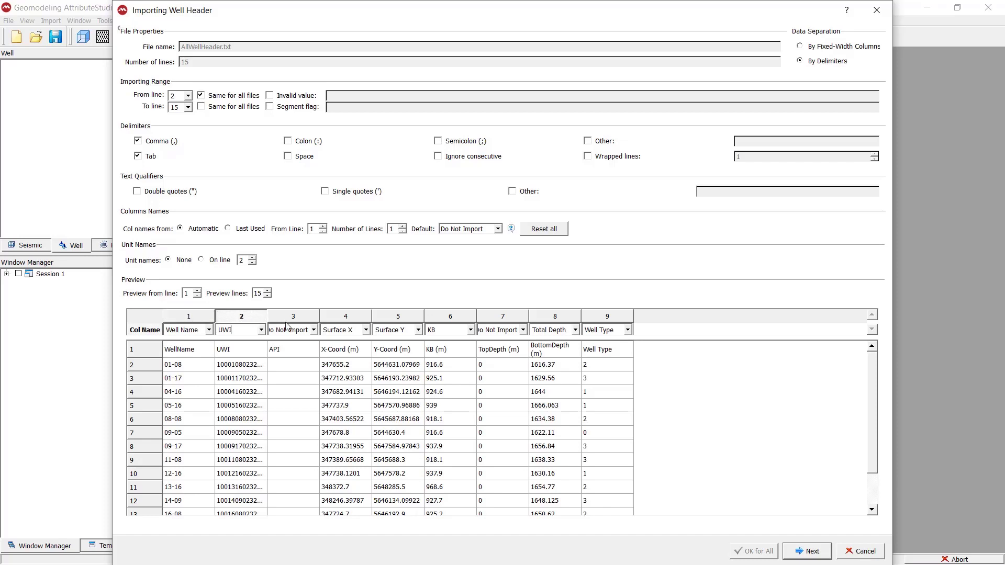
left_click(354, 320)
left_click(408, 319)
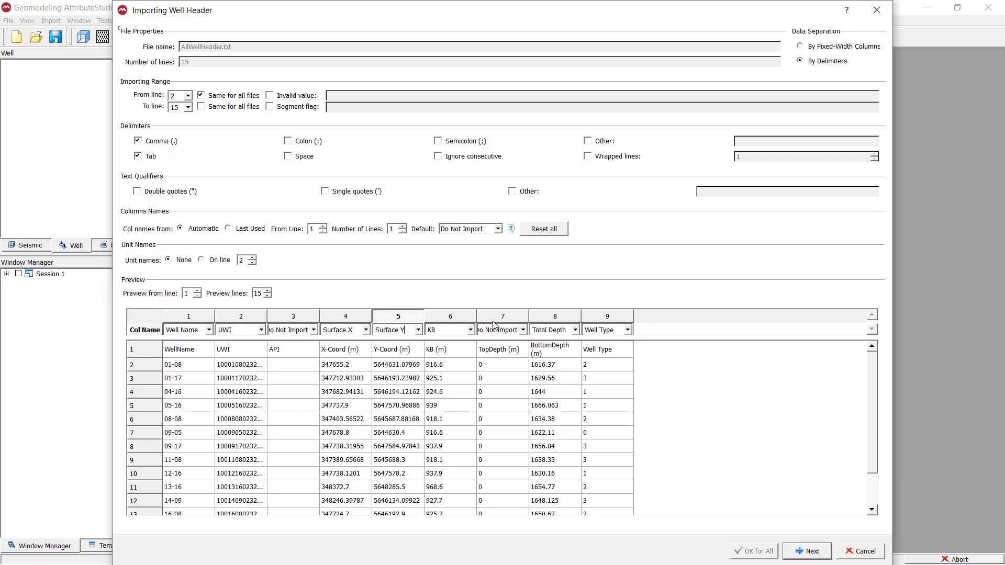
left_click(463, 322)
left_click(554, 321)
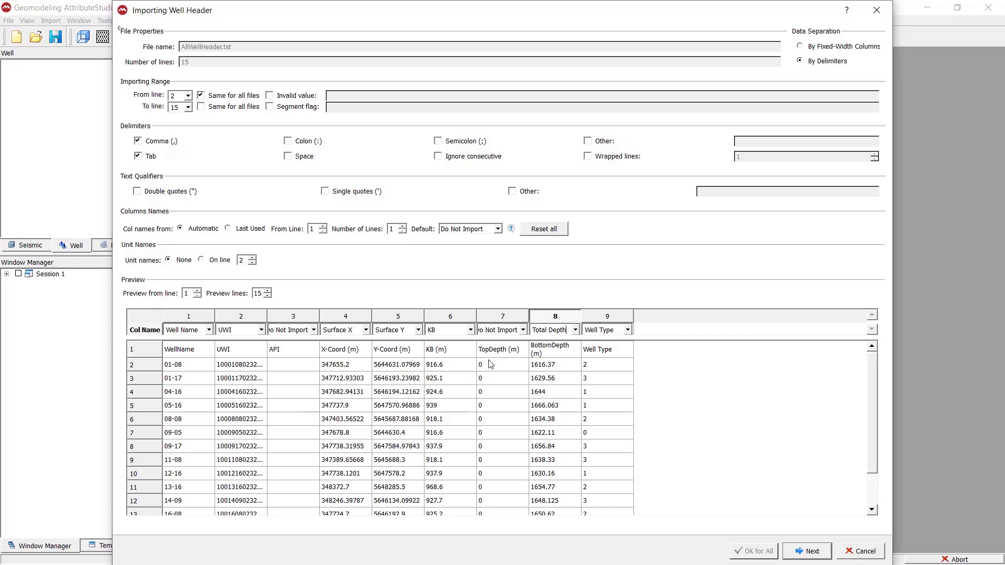
left_click(811, 551)
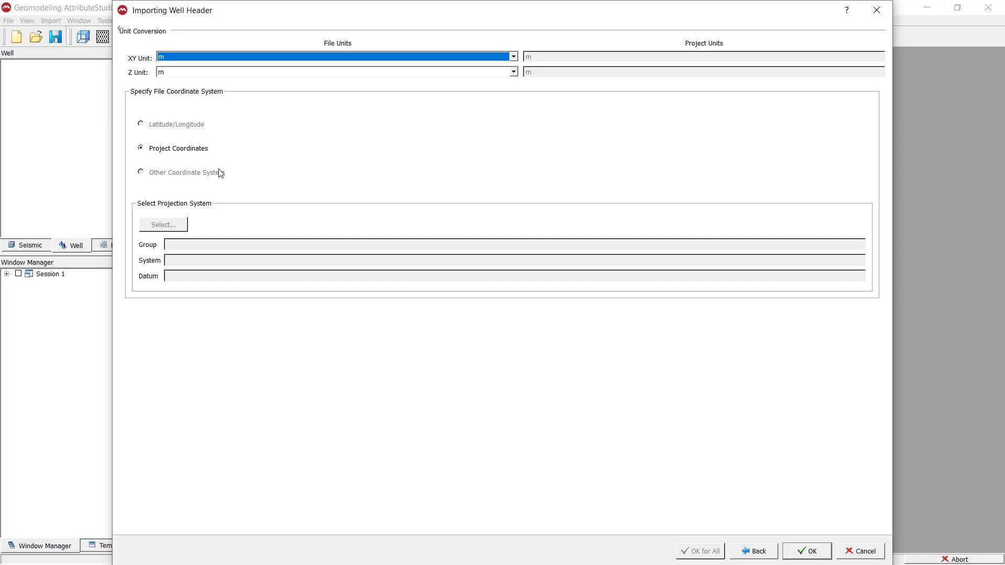
left_click(162, 154)
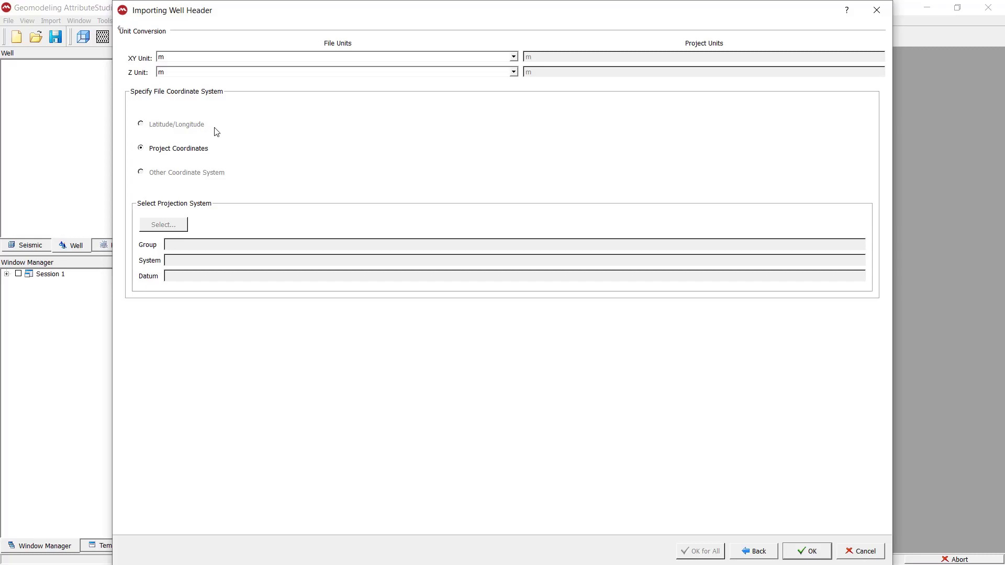
left_click(807, 551)
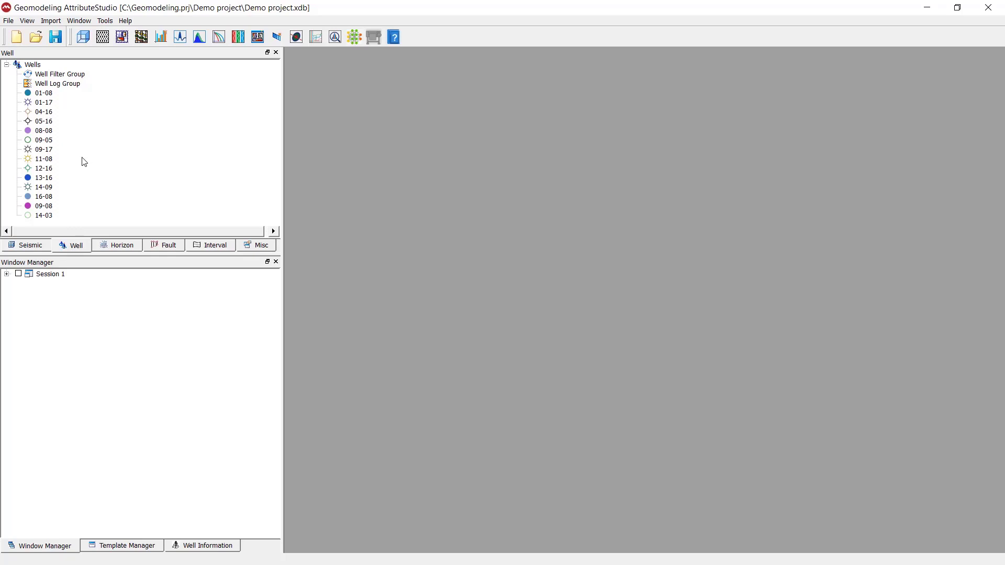
Display the imported wells in a new base map window and maximize it.
left_click(123, 42)
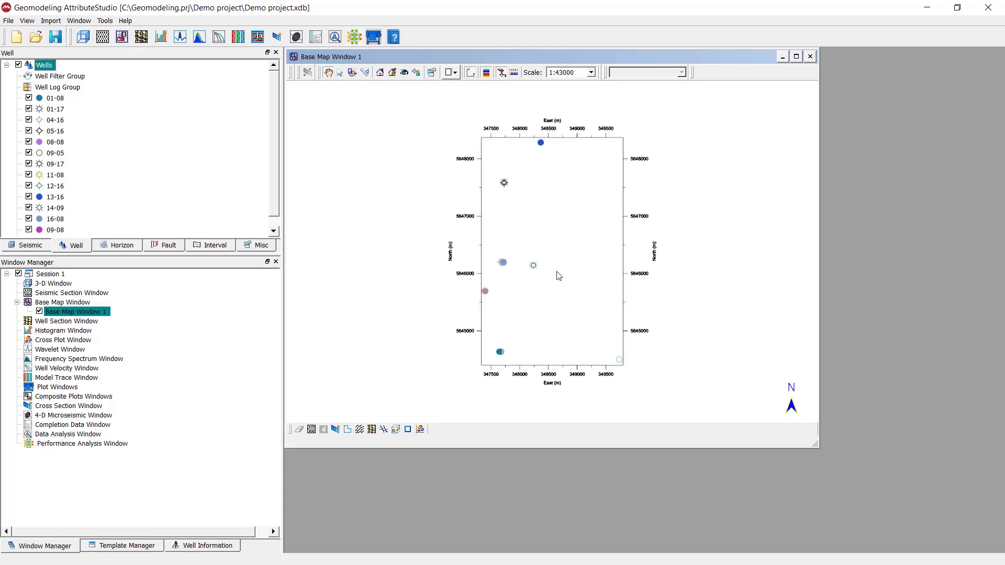
left_click(797, 56)
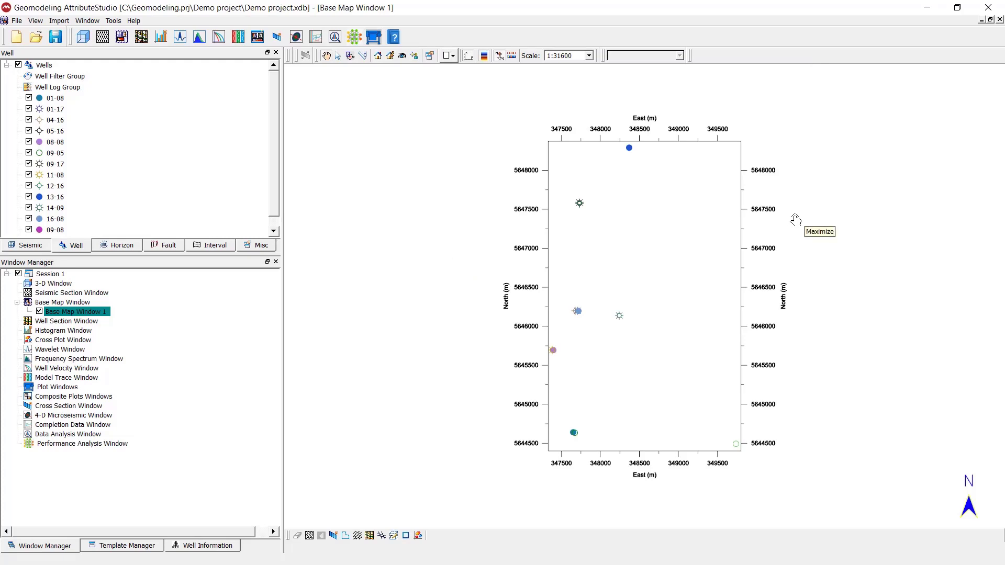
Start a well path import with all DEV files from the WellPath folder and choose to specify well information manually.
left_click(59, 22)
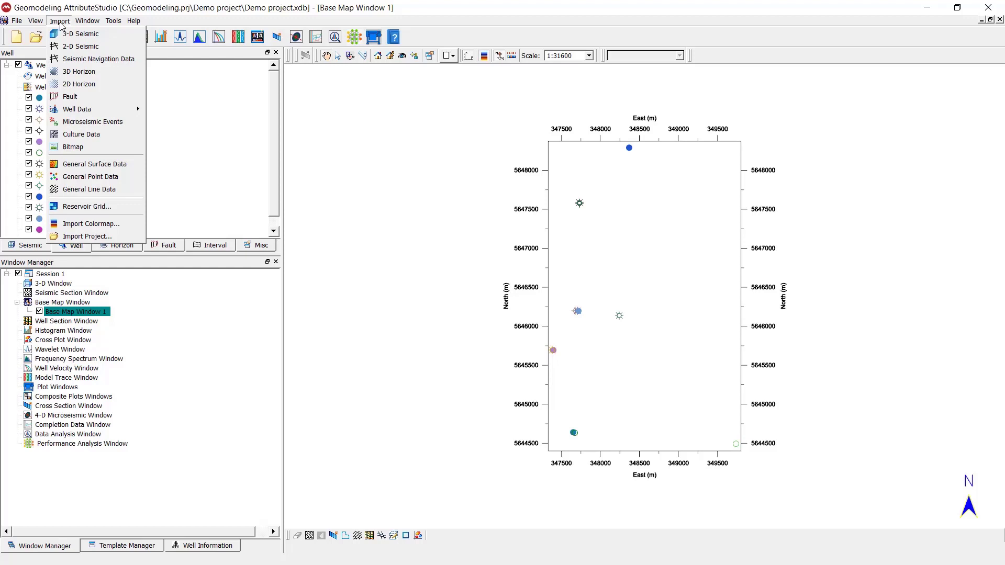
mouse_move(85, 116)
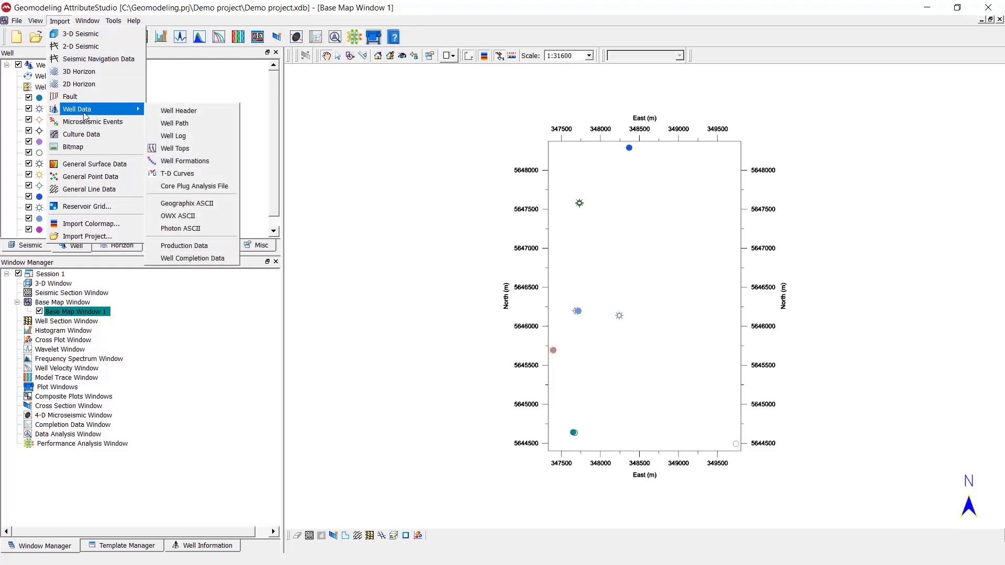
left_click(191, 129)
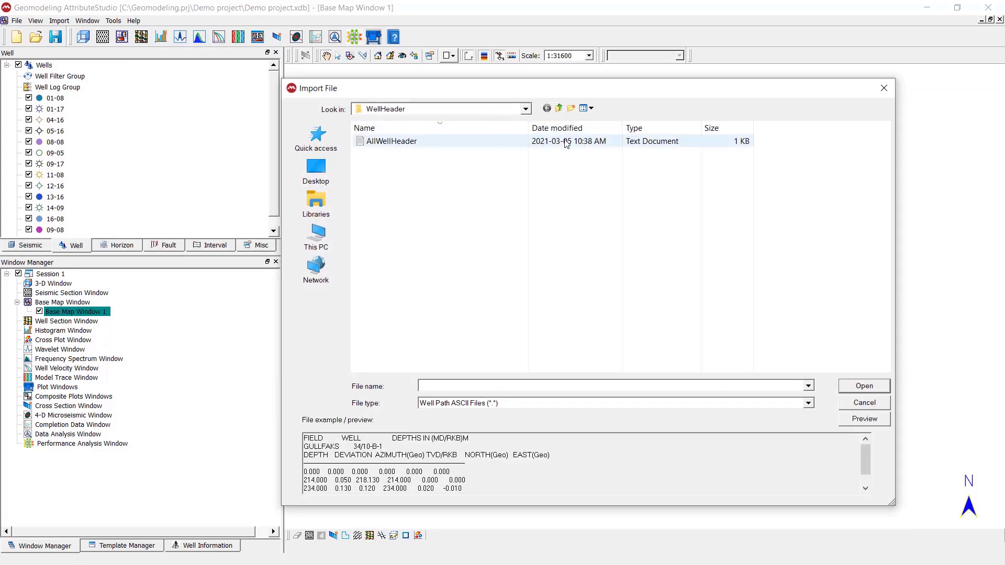
left_click(558, 108)
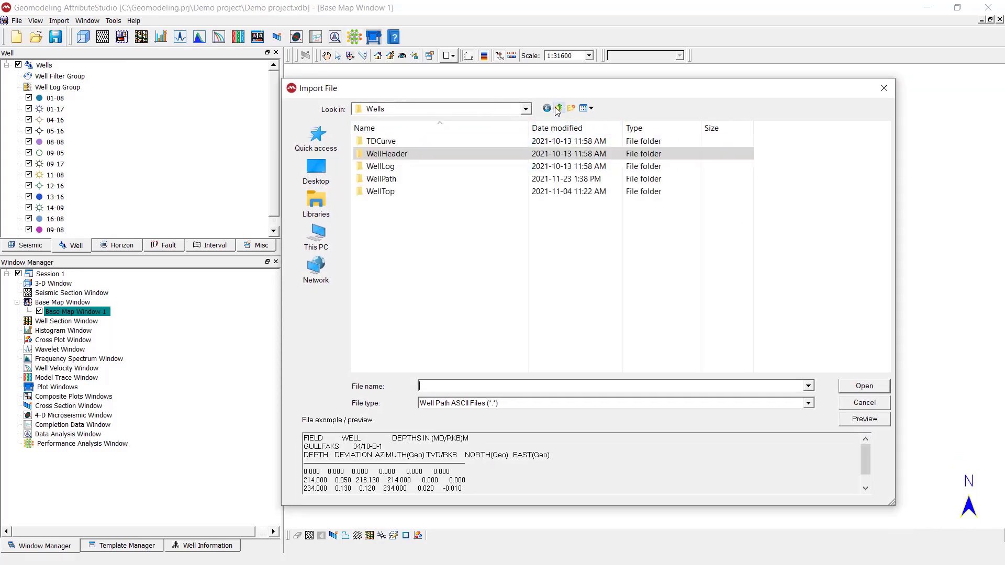
double_click(421, 179)
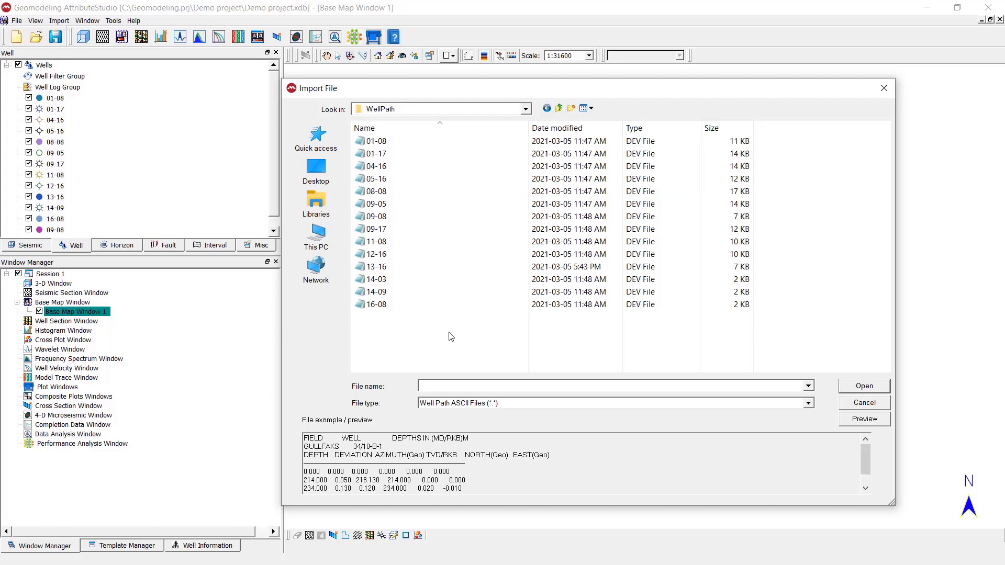
left_click_drag(423, 336, 406, 141)
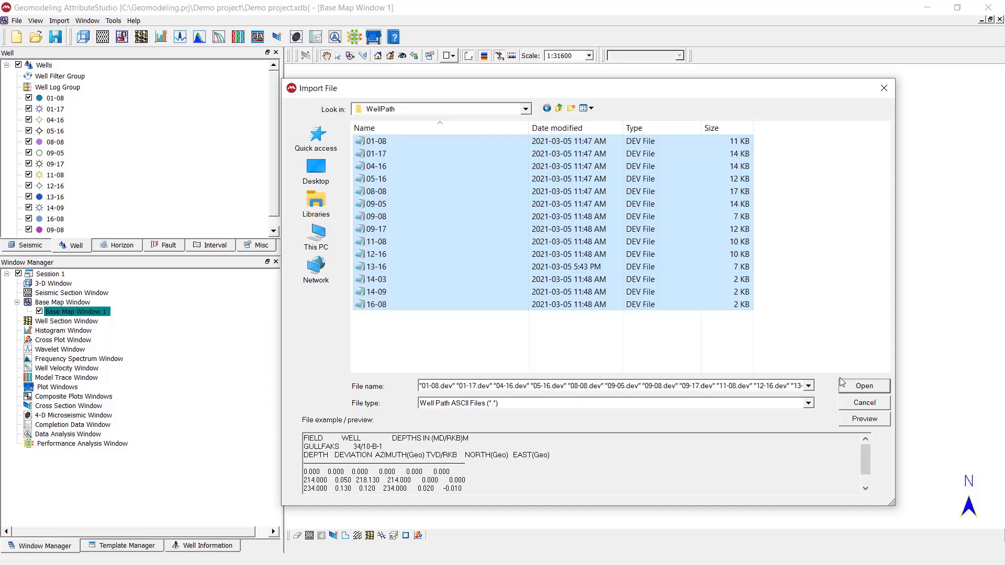
left_click(859, 386)
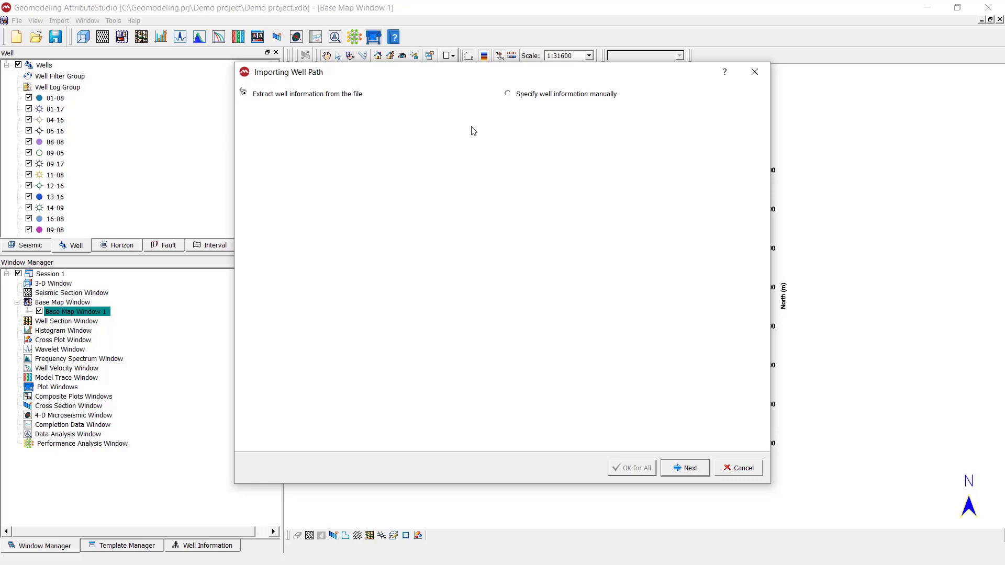
left_click(527, 96)
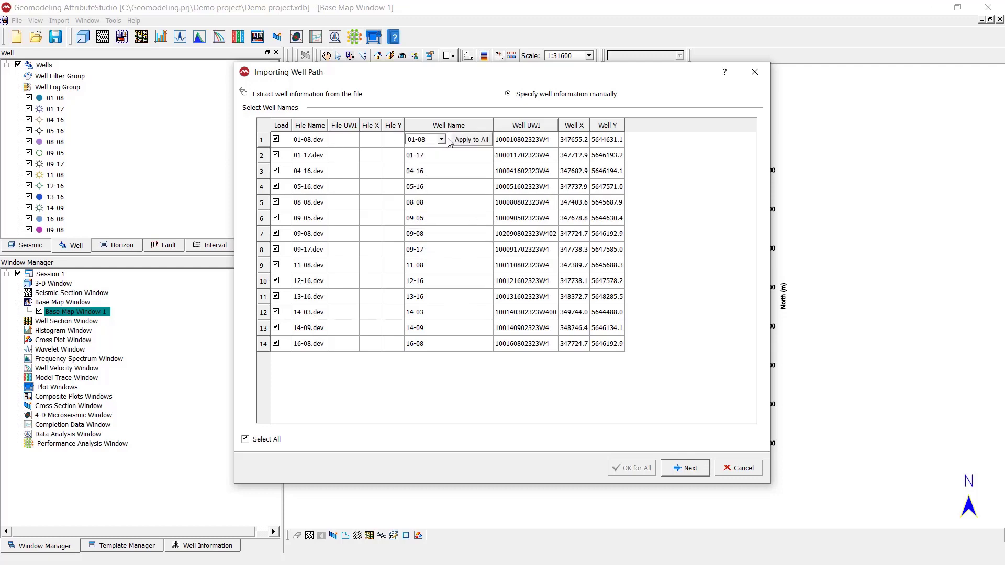
Accept the well name matches for all files and enlarge the import dialog to check line 13 as the first data line.
mouse_move(443, 140)
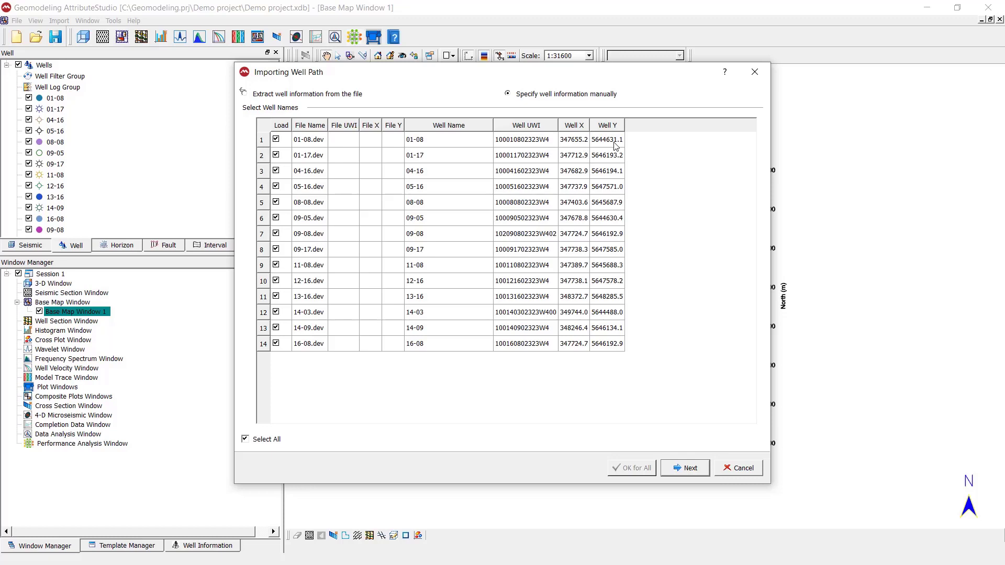
left_click(687, 445)
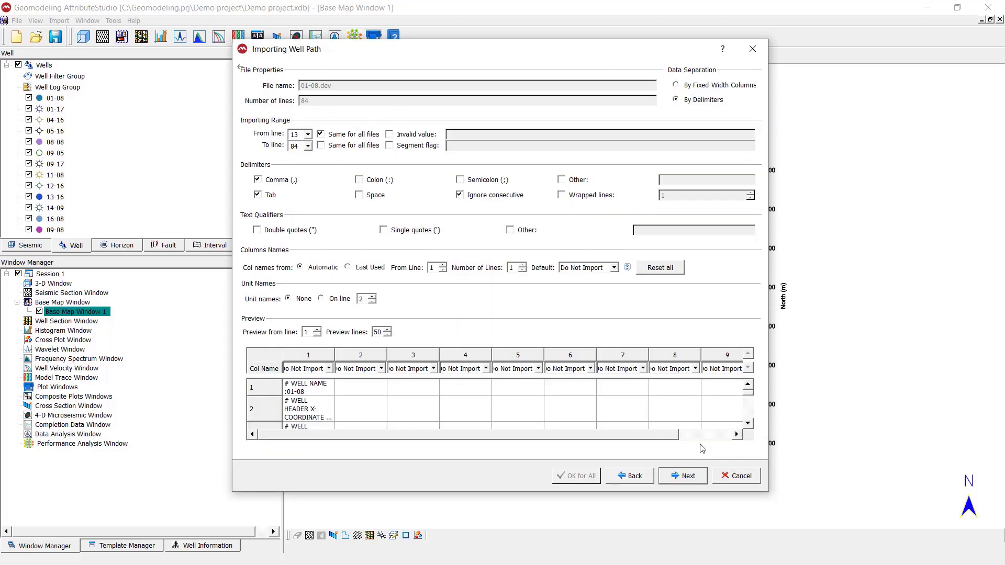
left_click_drag(233, 41, 59, 36)
left_click_drag(486, 491, 479, 563)
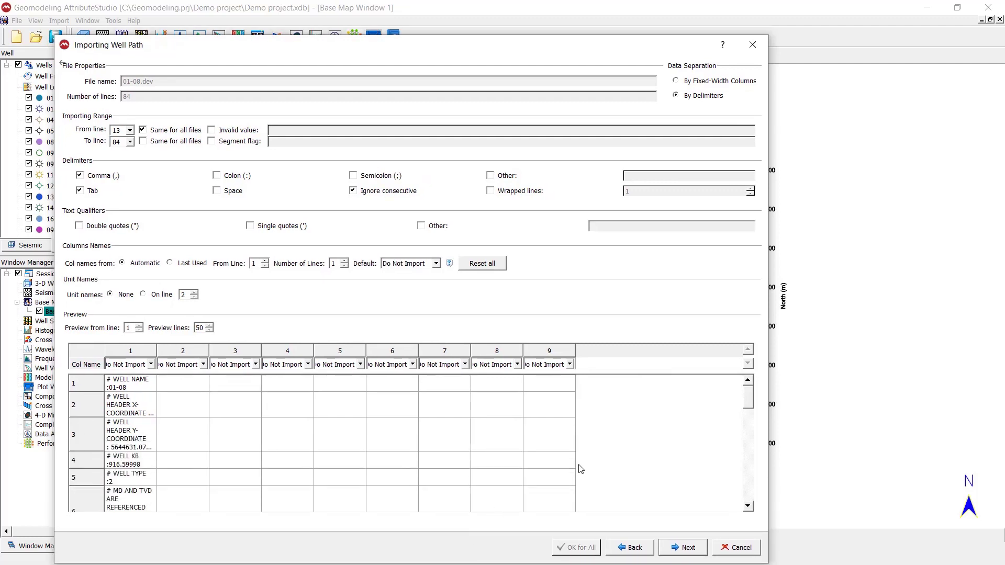
left_click_drag(770, 338, 796, 338)
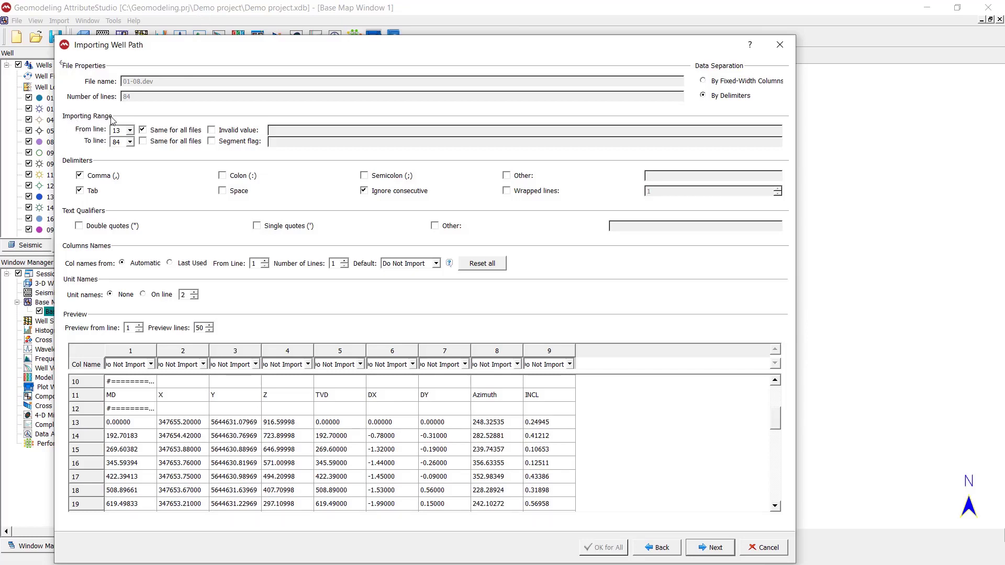
left_click(90, 425)
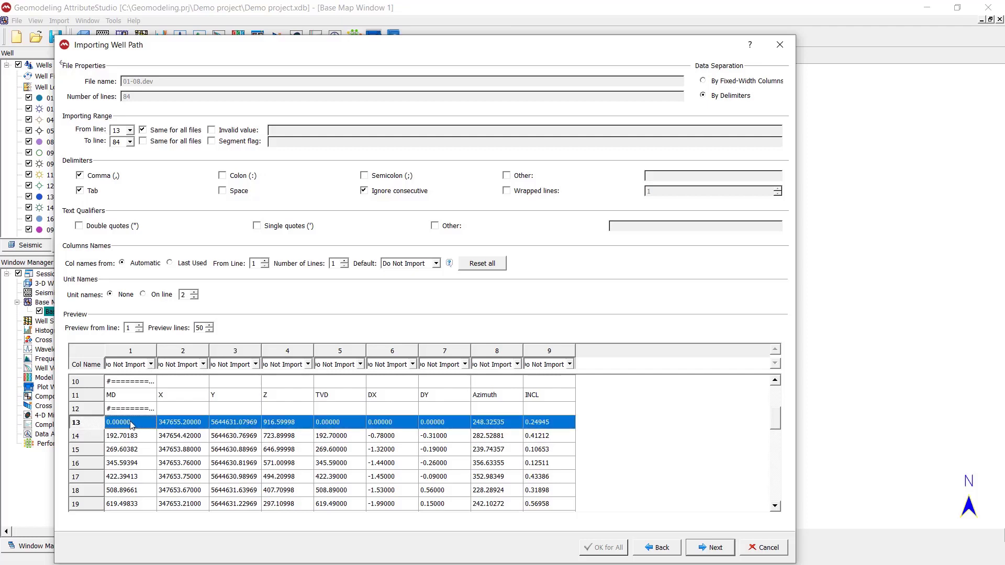
left_click(197, 165)
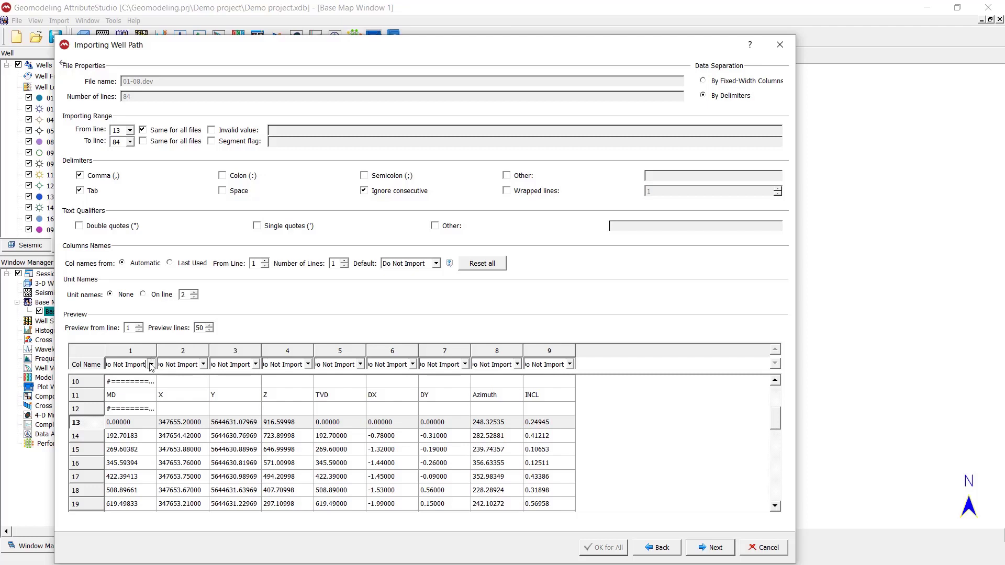
Assign column 1 to MD, column 8 to Azimuth and column 9 to Inclination.
left_click(150, 365)
left_click(118, 434)
left_click(517, 364)
scroll(532, 408, "down", 2)
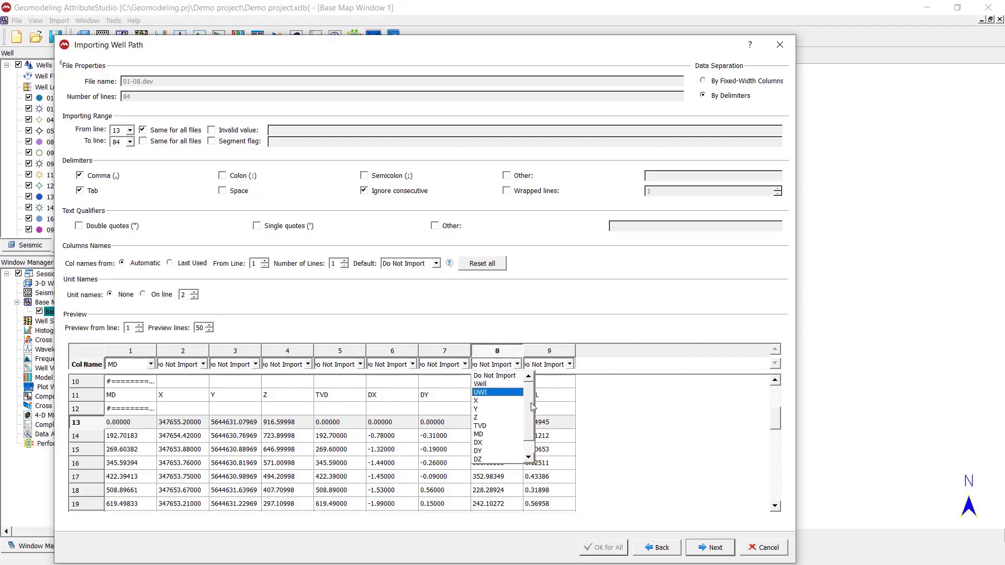
left_click(487, 450)
left_click(570, 364)
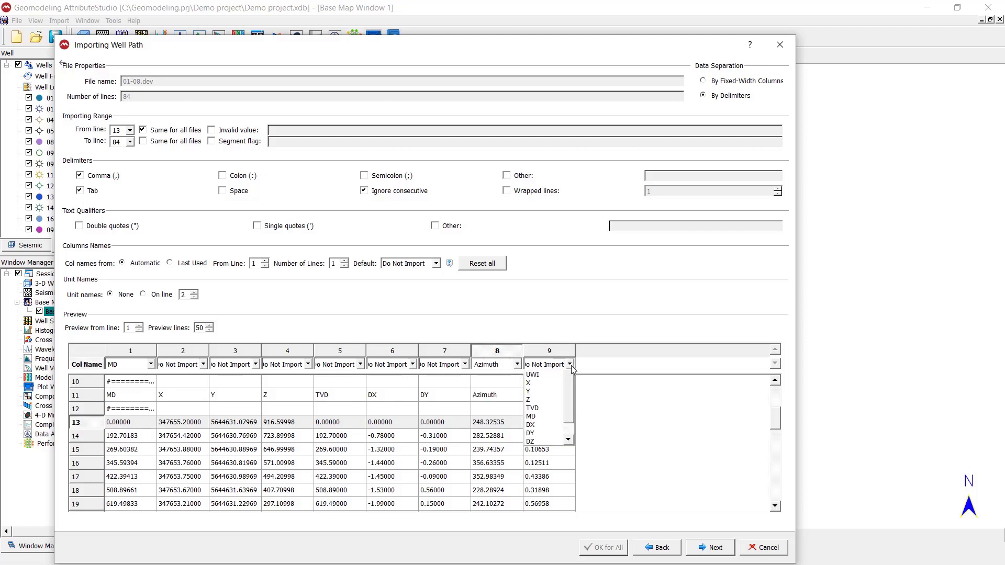
scroll(555, 419, "down", 3)
left_click(547, 458)
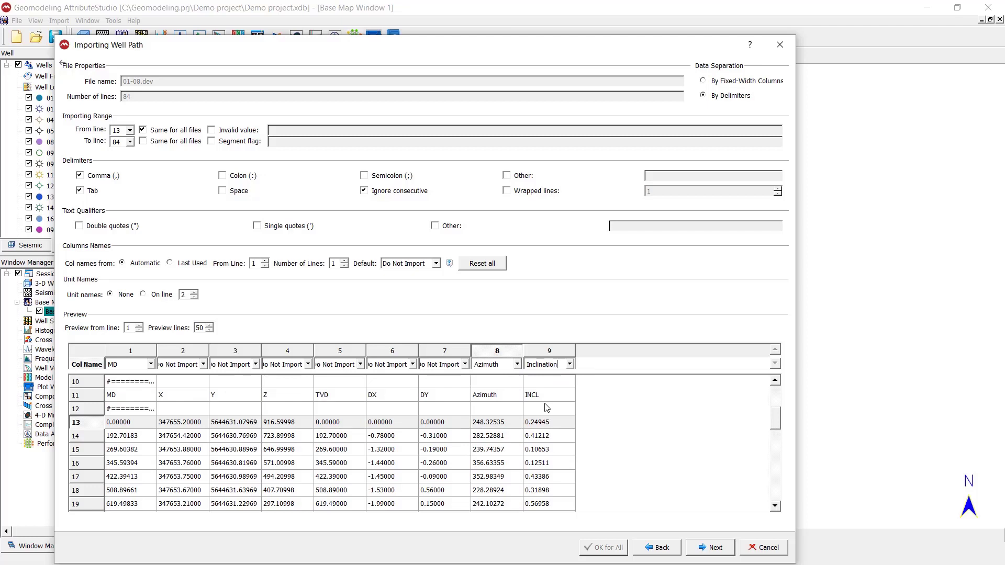
Complete the well path import for all files using MD, INCL, AZIM with Kelly Bushing reference, m and degree units, and project coordinates.
left_click(709, 550)
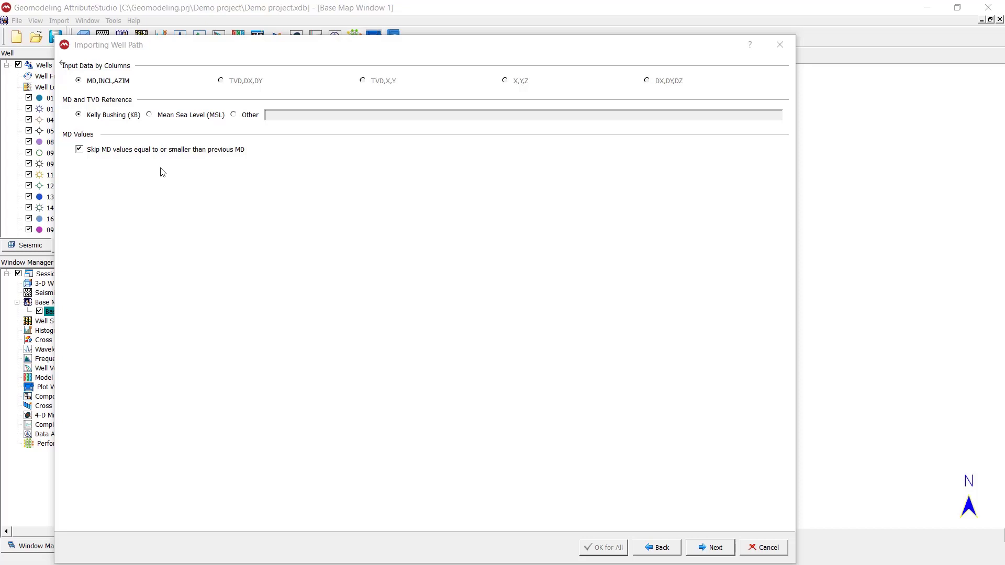
left_click(725, 549)
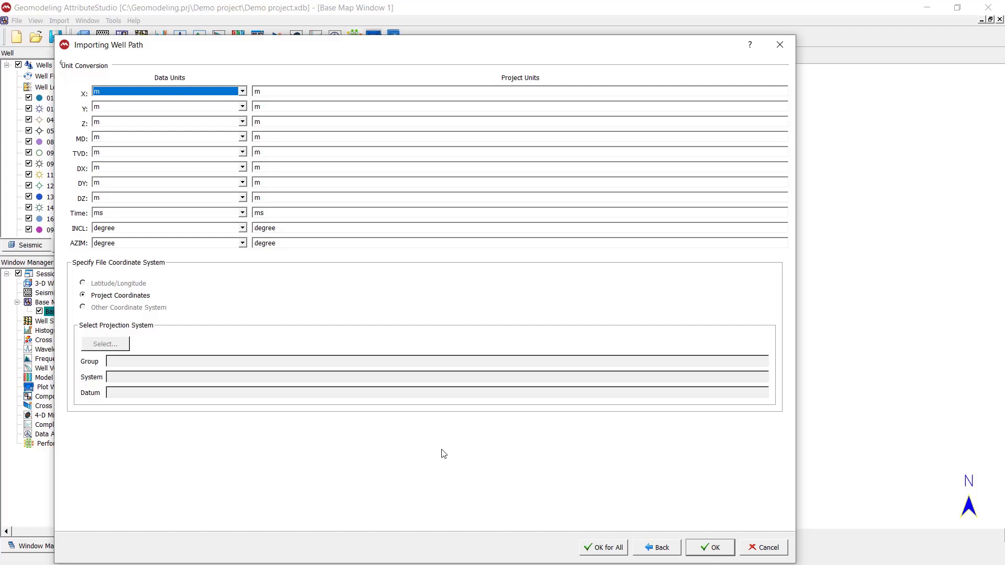
left_click(615, 552)
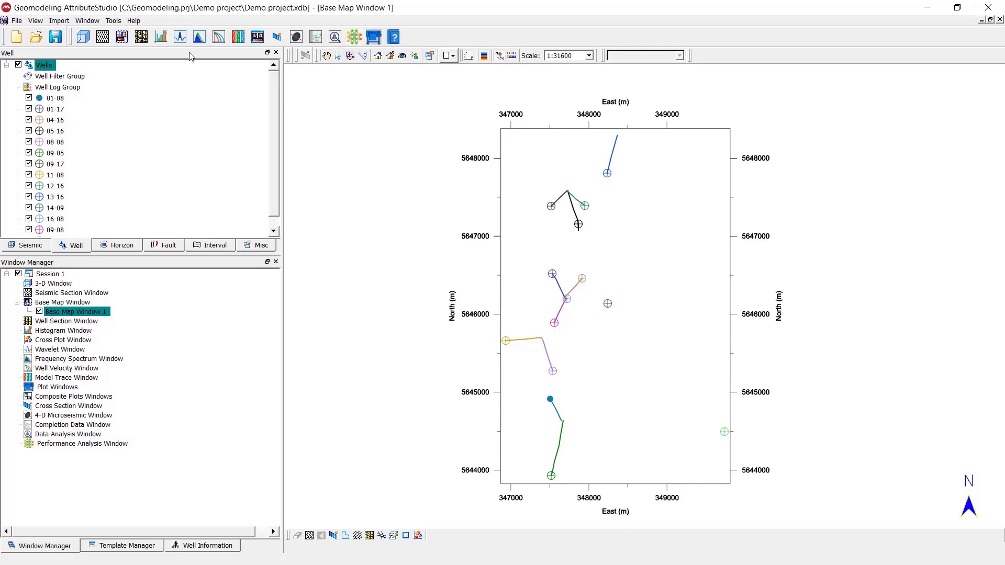
Display all wells in a new 3-D window with a white background and view their paths from the side.
left_click(83, 37)
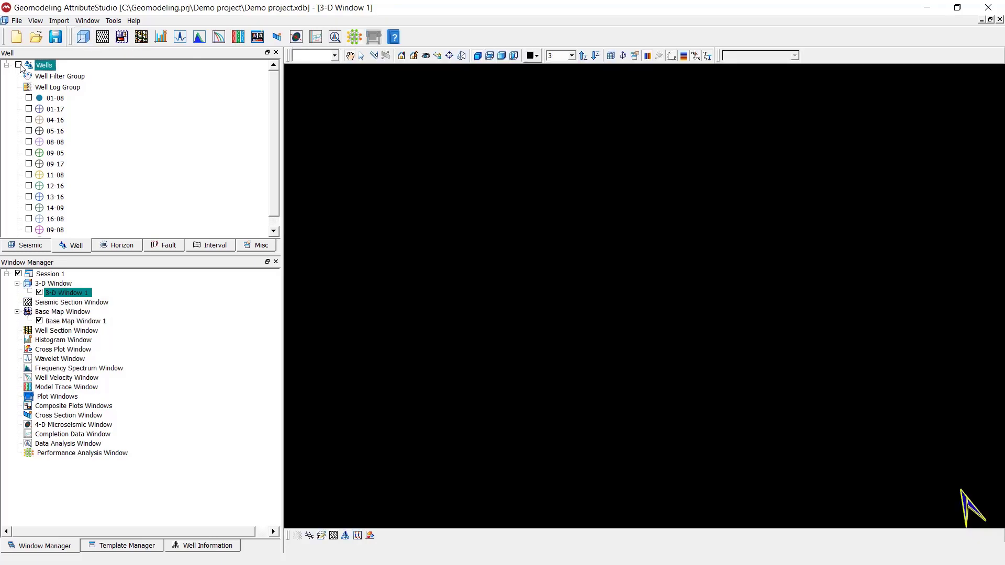
left_click(18, 65)
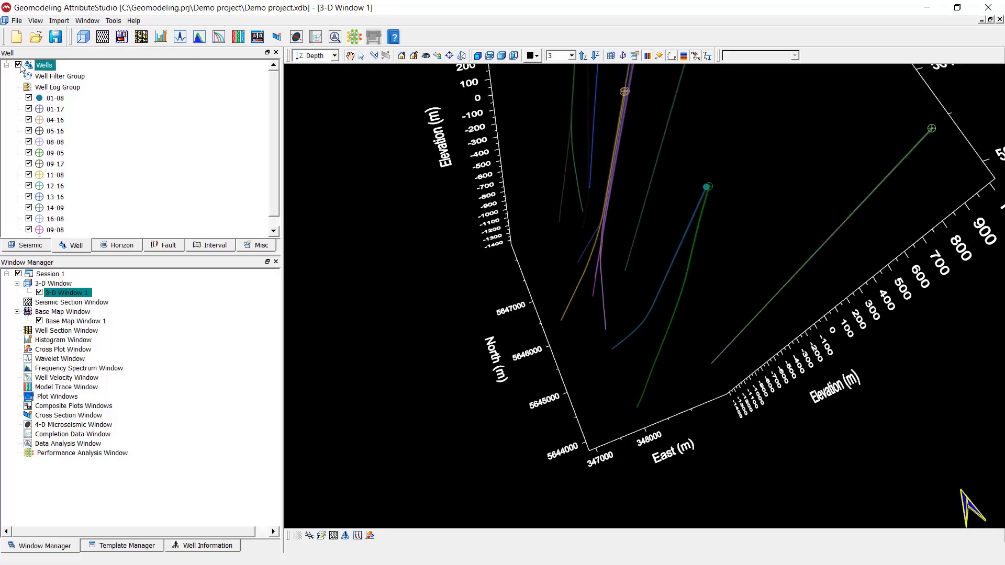
left_click_drag(758, 268, 755, 182)
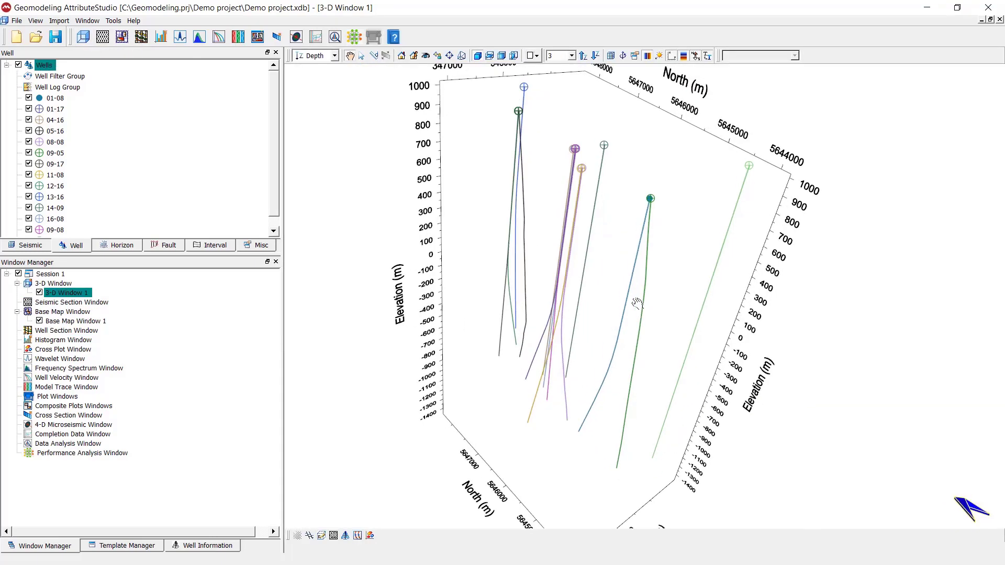
left_click_drag(637, 304, 641, 359)
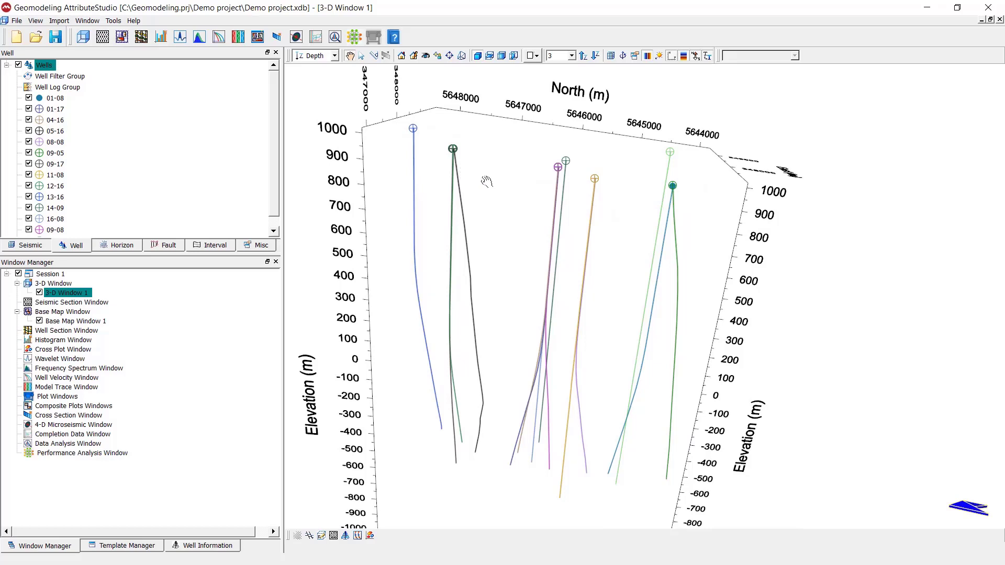
Open the spreadsheet of well 01-08 and enlarge it to examine all well path columns.
left_click(59, 100)
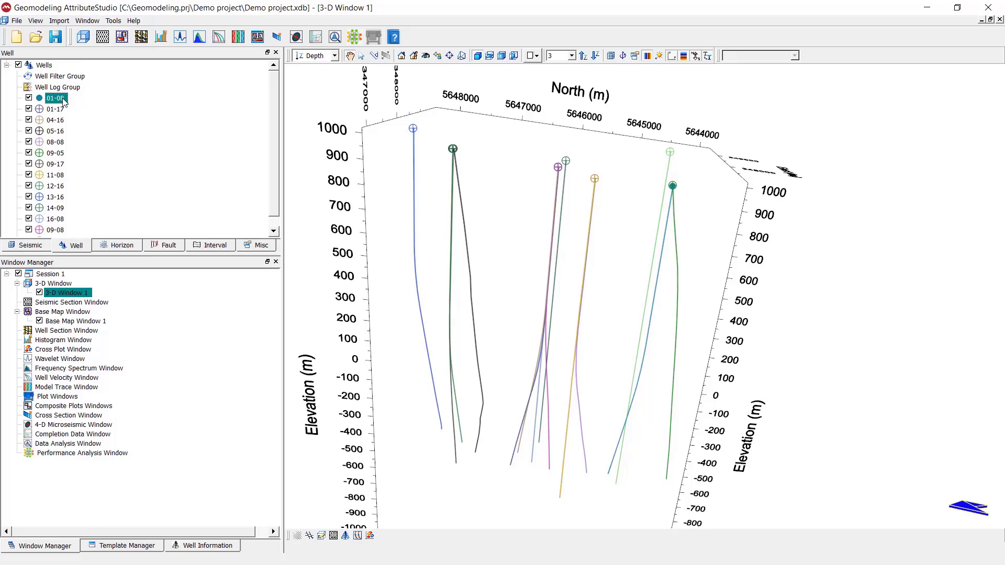
right_click(64, 101)
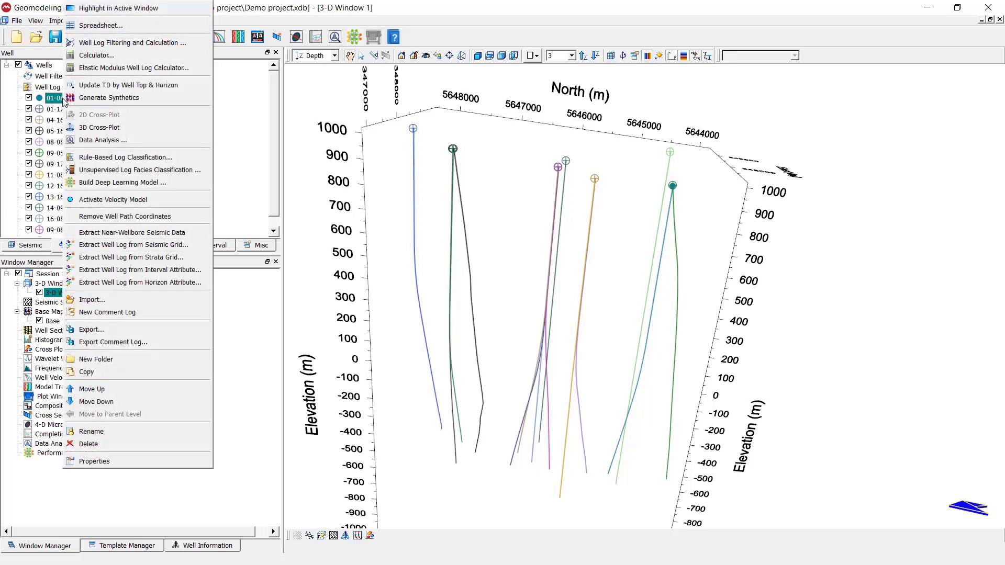
left_click(98, 27)
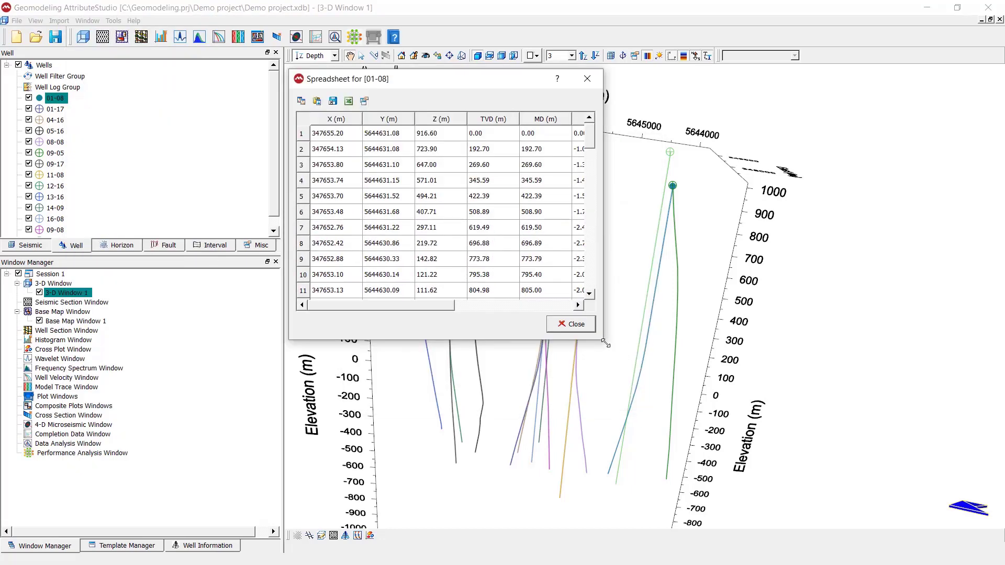
left_click_drag(603, 340, 825, 512)
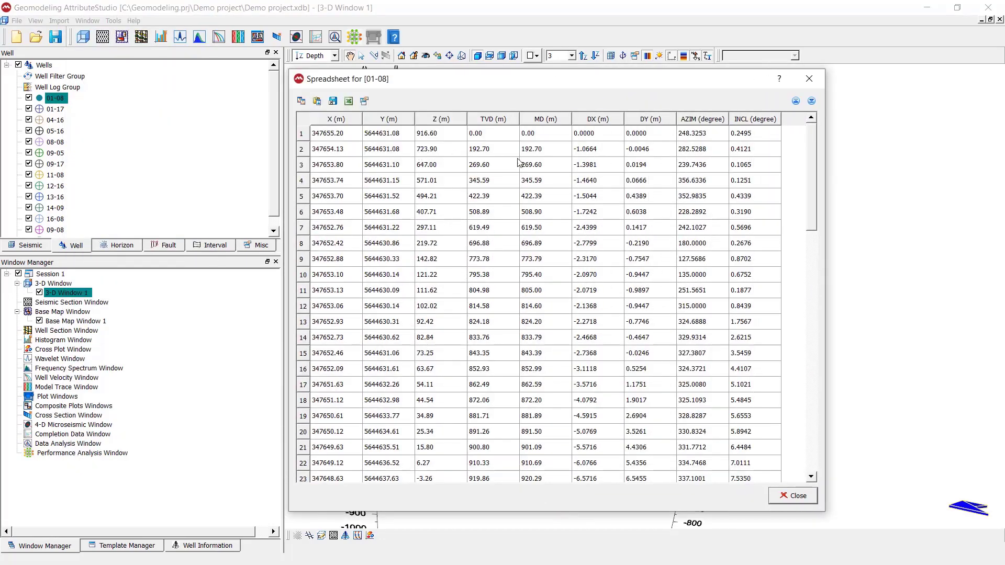